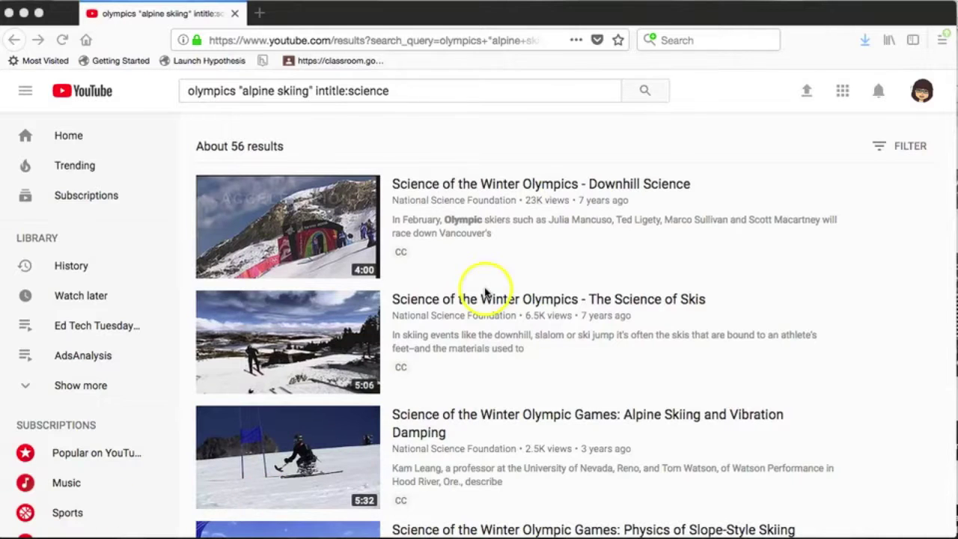
Bring forward the browser window showing the olympics "alpine skiing" intitle:science results
{"action": "left_click", "coordinate": [490, 187]}
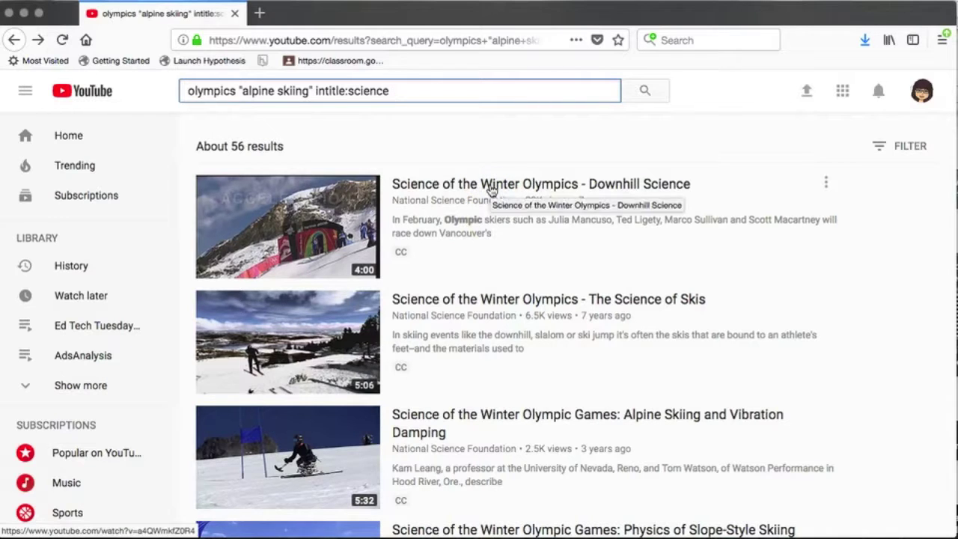
Open the Downhill Science video and pause it
{"action": "left_click", "coordinate": [491, 187]}
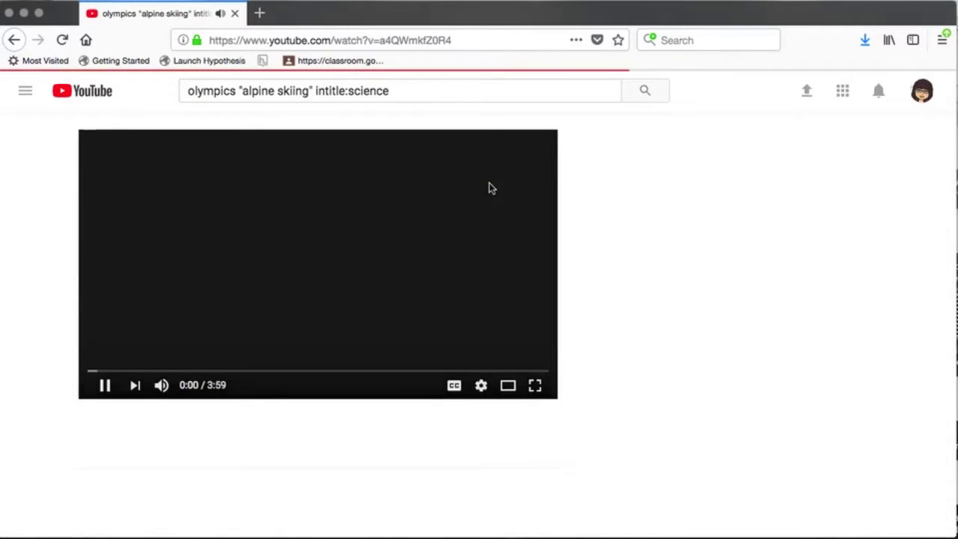
{"action": "left_click", "coordinate": [106, 386]}
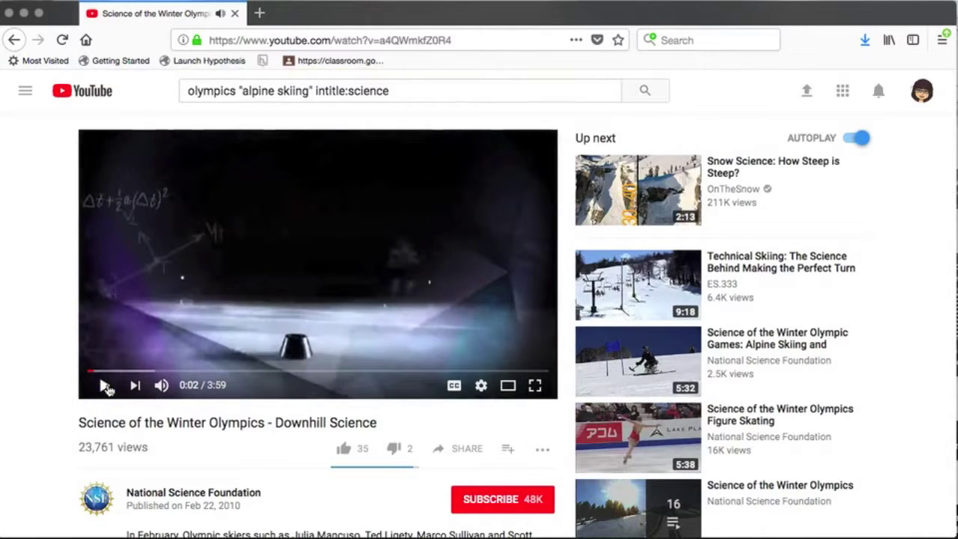
{"action": "scroll", "coordinate": [319, 387], "scroll_direction": "down", "scroll_amount": 3}
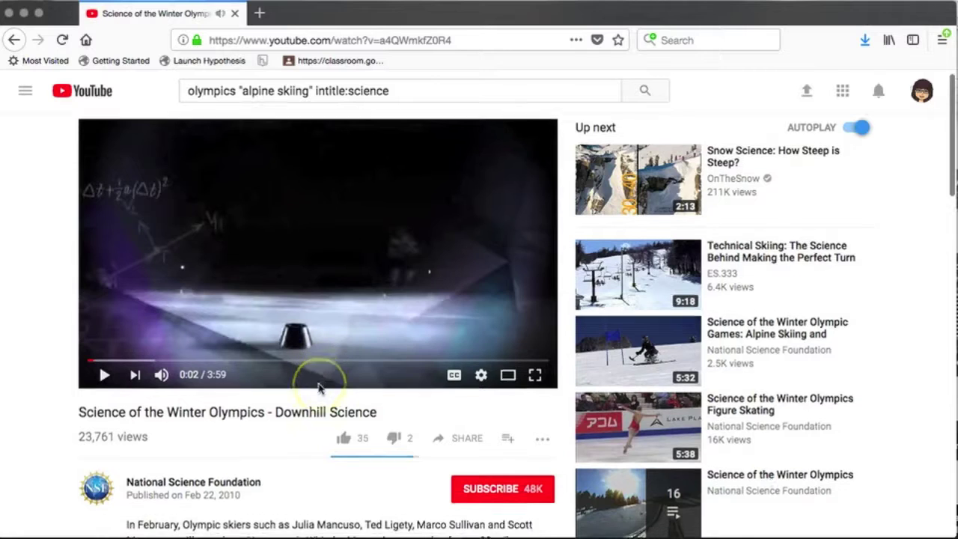
{"action": "scroll", "coordinate": [318, 387], "scroll_direction": "up", "scroll_amount": 3}
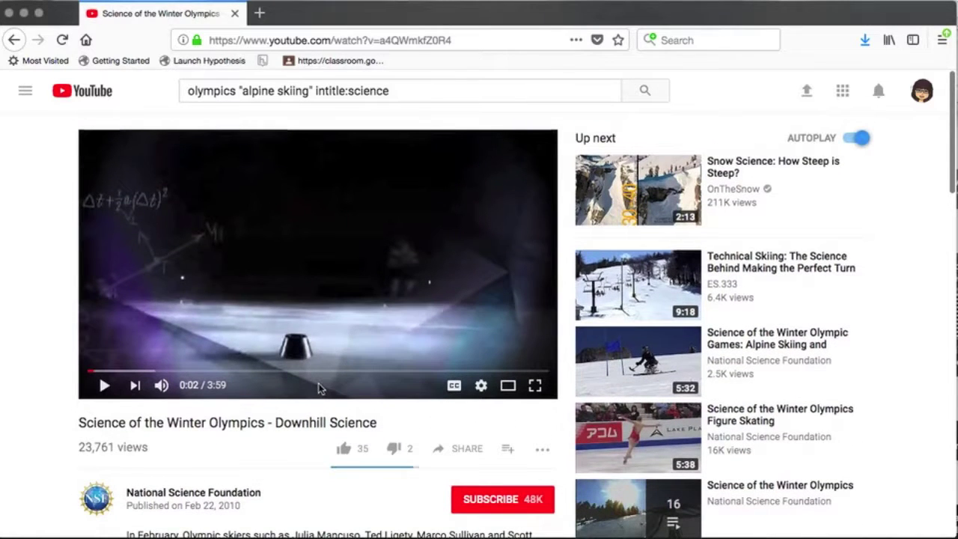
{"action": "scroll", "coordinate": [318, 387], "scroll_direction": "down", "scroll_amount": 3}
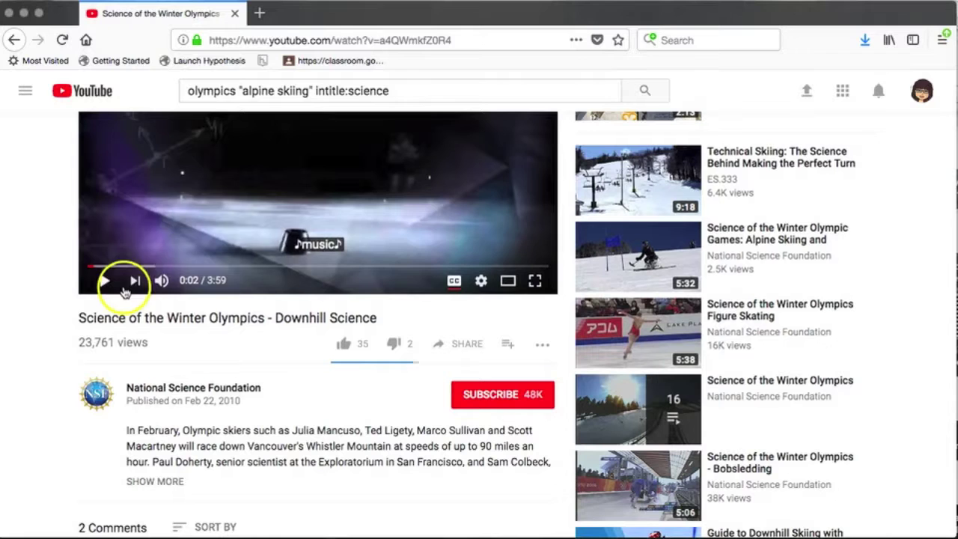
Mute the video and drag the progress bar ahead to about 0:27
{"action": "left_click", "coordinate": [162, 280]}
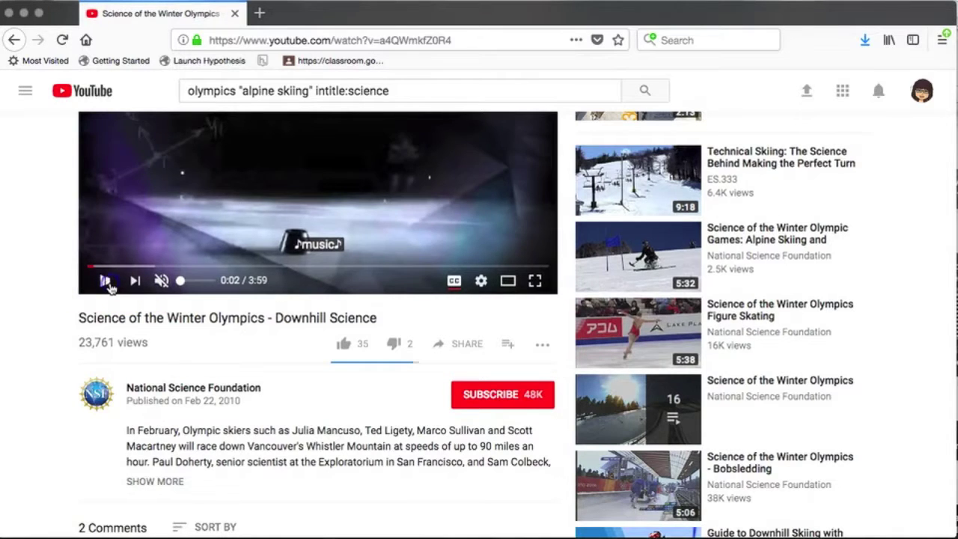
{"action": "left_click_drag", "start_coordinate": [133, 266], "coordinate": [142, 267]}
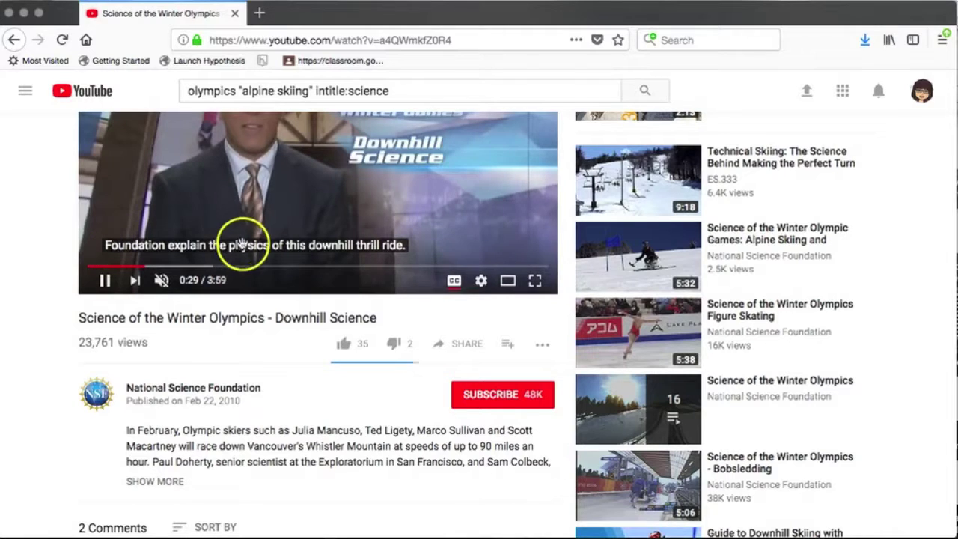
{"action": "scroll", "coordinate": [158, 265], "scroll_direction": "up", "scroll_amount": 1}
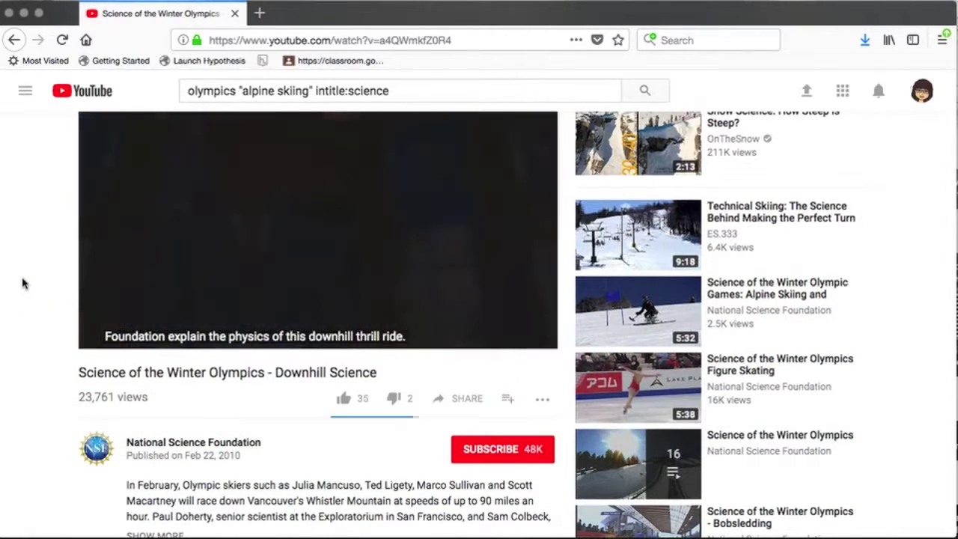
{"action": "scroll", "coordinate": [22, 281], "scroll_direction": "down", "scroll_amount": 1}
Open the caption style Options under Subtitles/CC in the player settings
{"action": "left_click", "coordinate": [483, 312]}
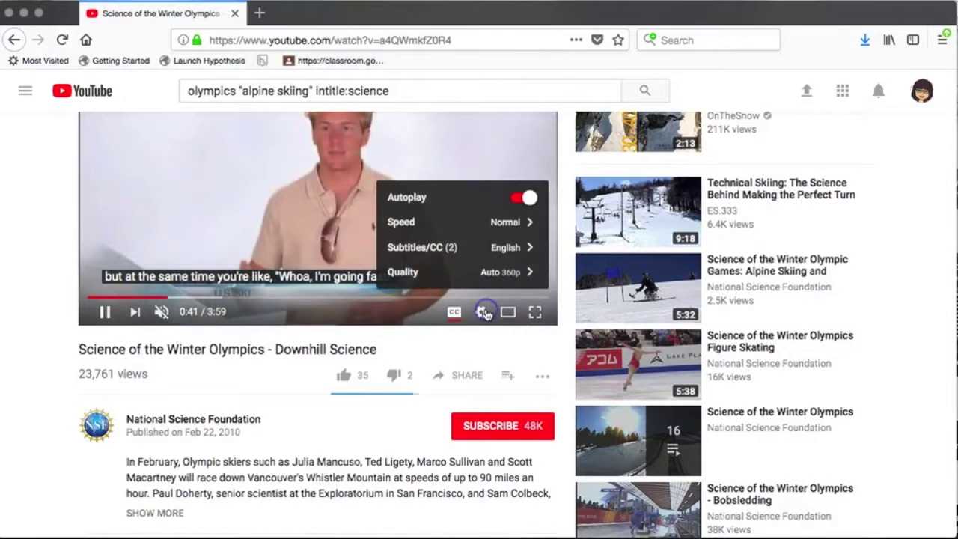
{"action": "left_click", "coordinate": [533, 247]}
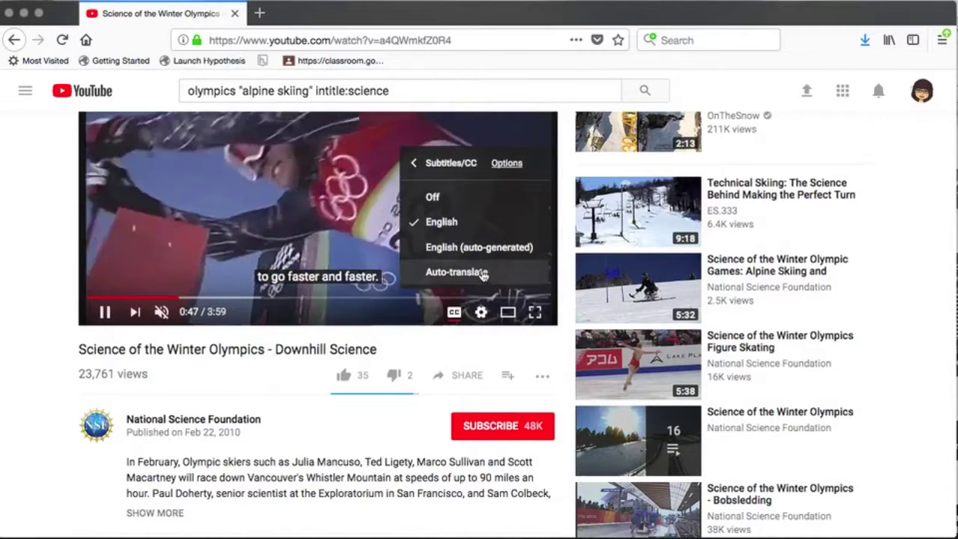
{"action": "left_click", "coordinate": [487, 186]}
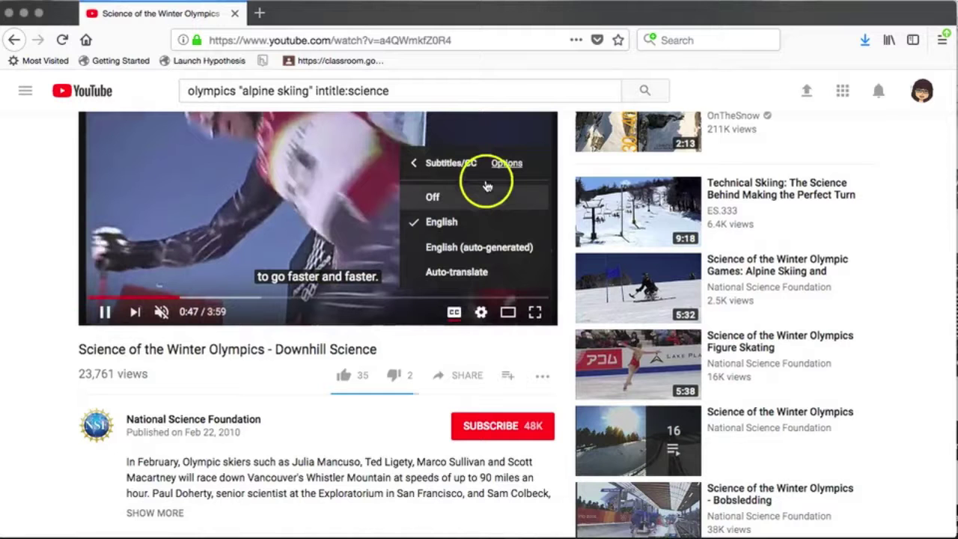
{"action": "left_click", "coordinate": [505, 164]}
{"action": "scroll", "coordinate": [506, 169], "scroll_direction": "up", "scroll_amount": 1}
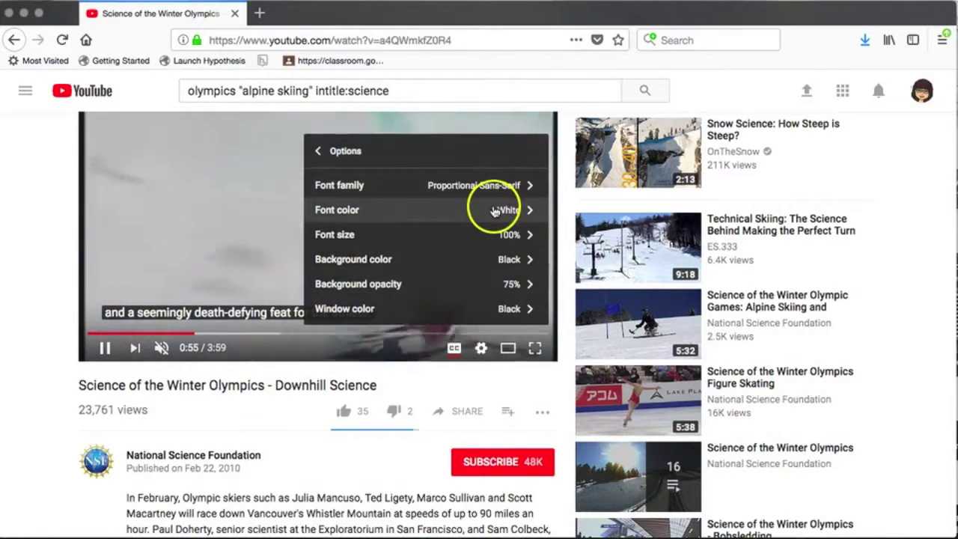
Set the caption font size to 200% after briefly trying 50%
{"action": "left_click", "coordinate": [489, 233]}
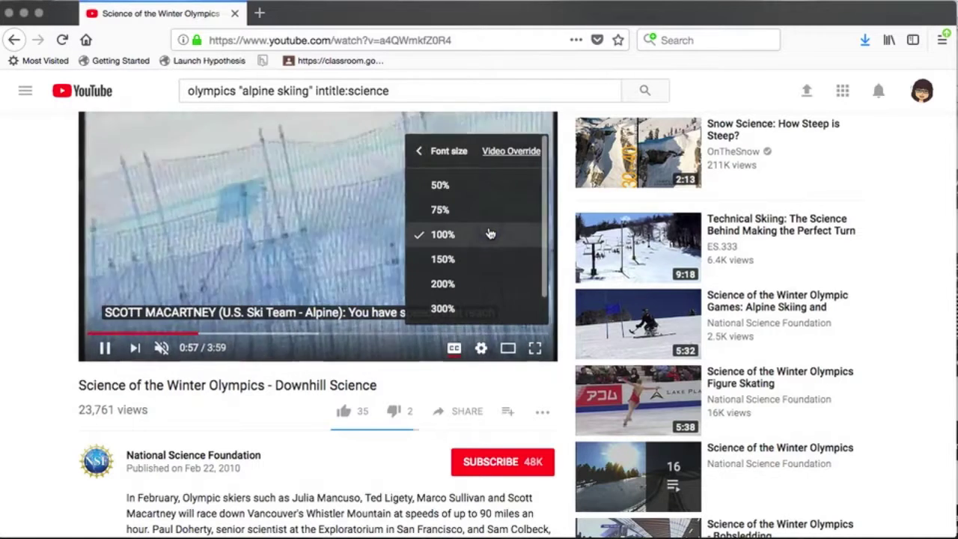
{"action": "left_click", "coordinate": [483, 186]}
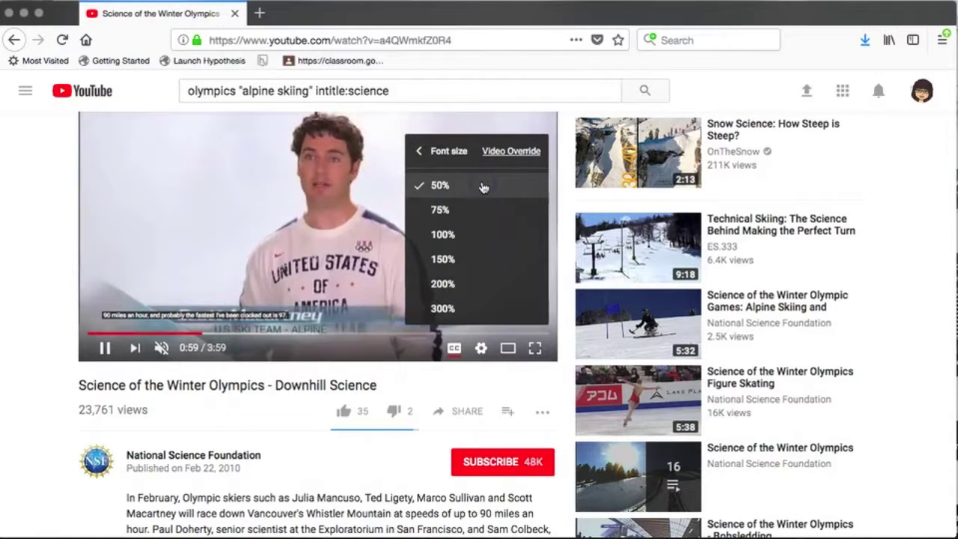
{"action": "left_click", "coordinate": [480, 285]}
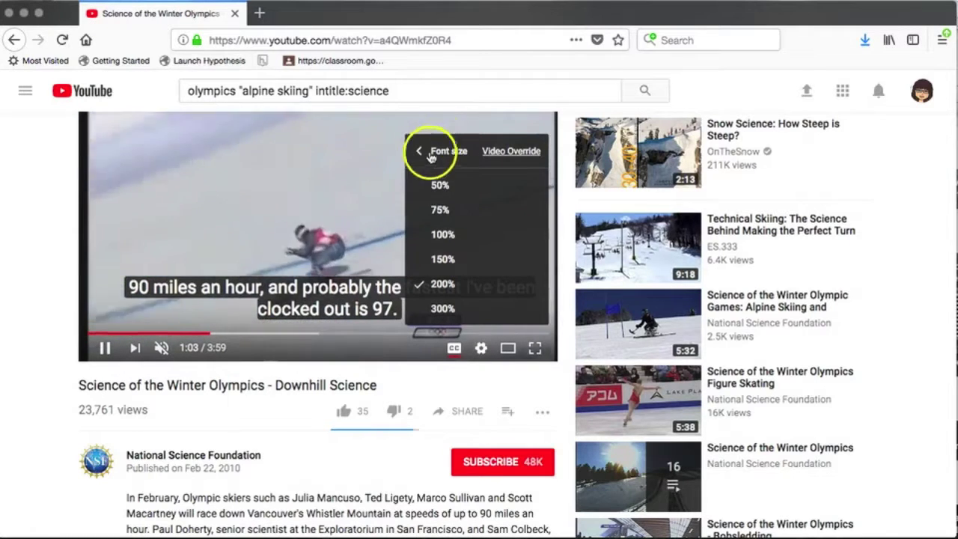
{"action": "left_click", "coordinate": [422, 152]}
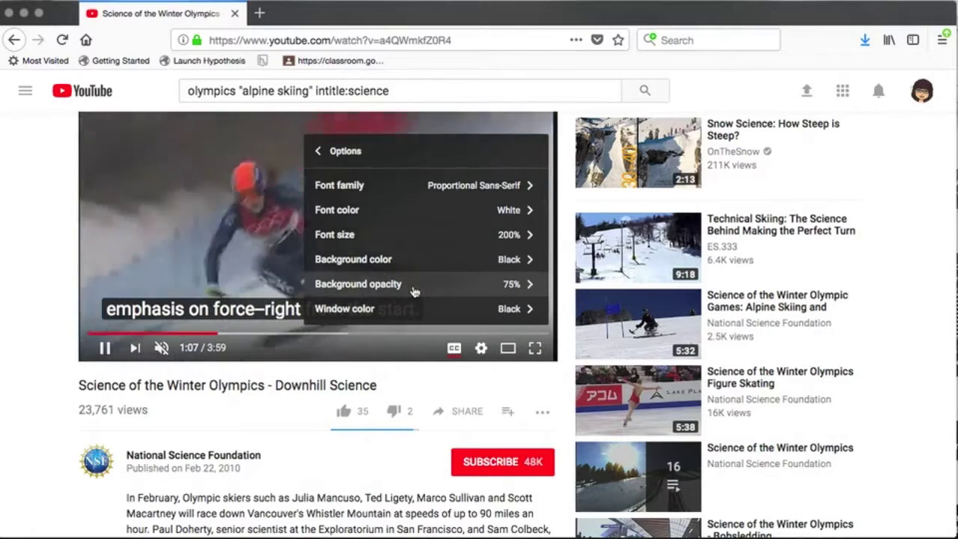
Set the caption background opacity to 0%
{"action": "left_click", "coordinate": [414, 288]}
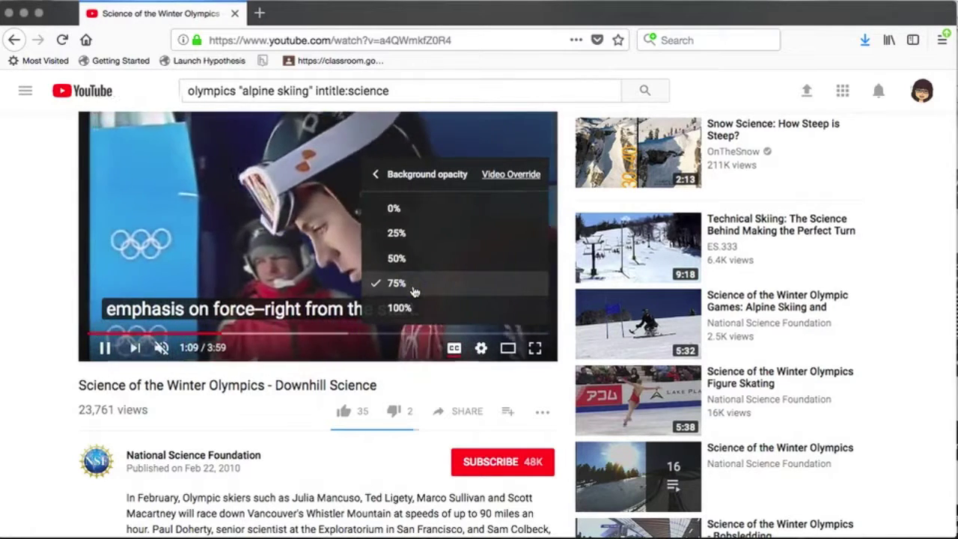
{"action": "left_click", "coordinate": [415, 308]}
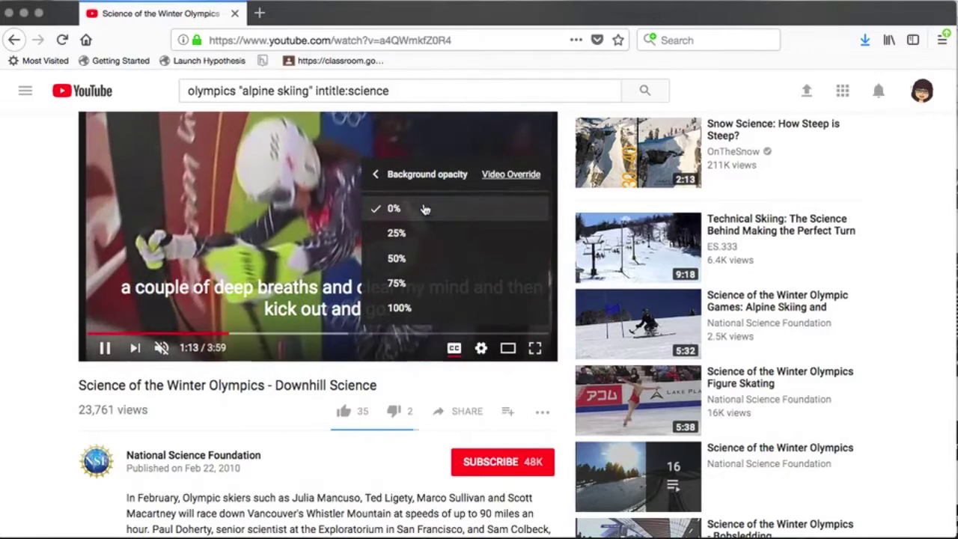
{"action": "left_click", "coordinate": [384, 173]}
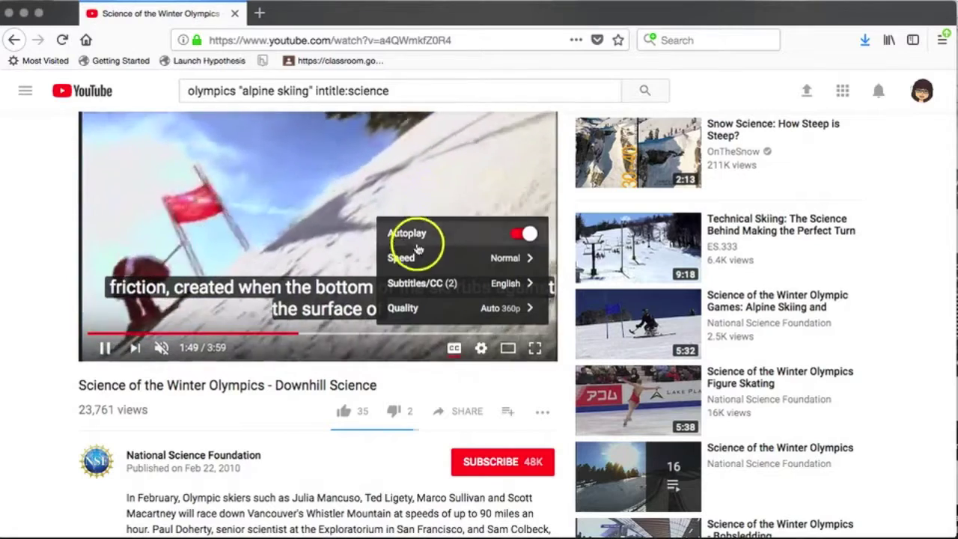
Try 0.25 playback speed, return to Normal, and keep Auto quality
{"action": "left_click", "coordinate": [423, 258]}
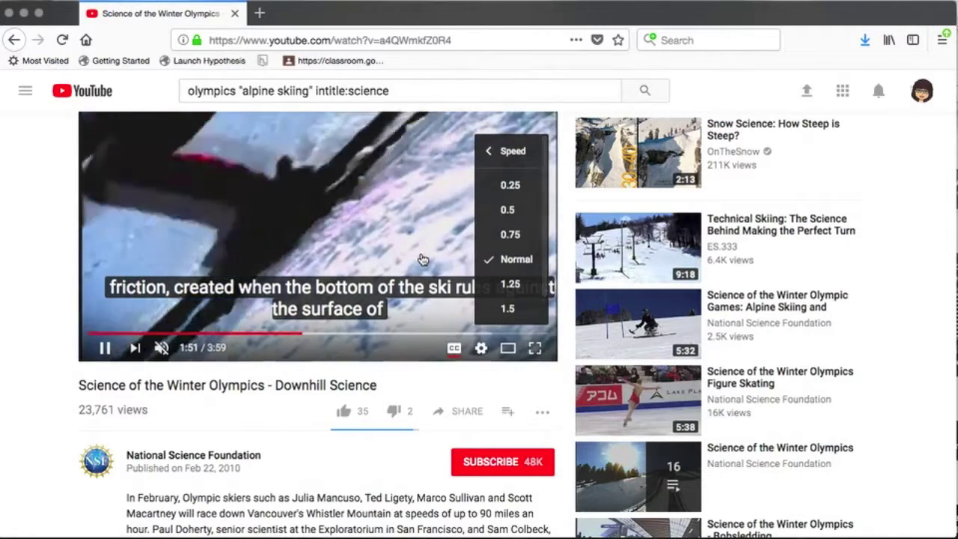
{"action": "left_click", "coordinate": [521, 272]}
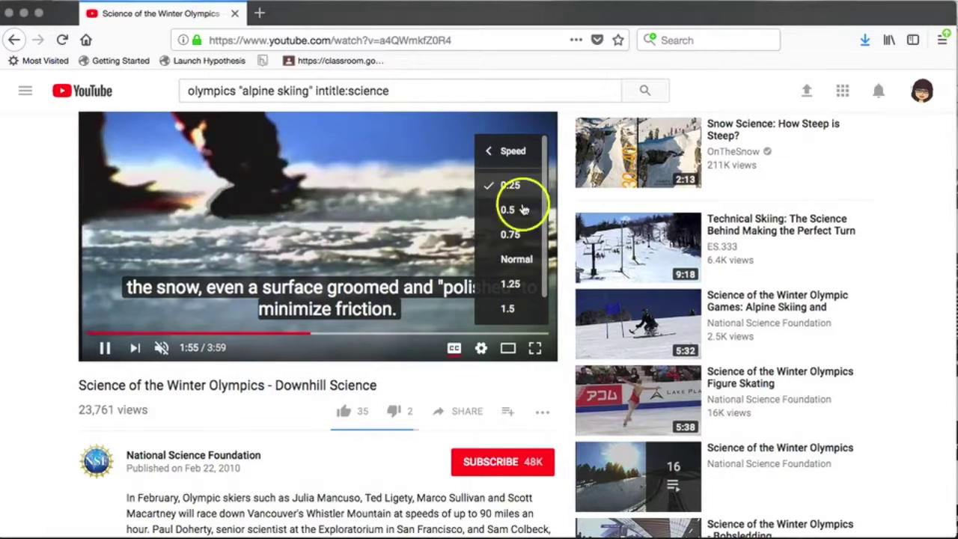
{"action": "left_click", "coordinate": [517, 258]}
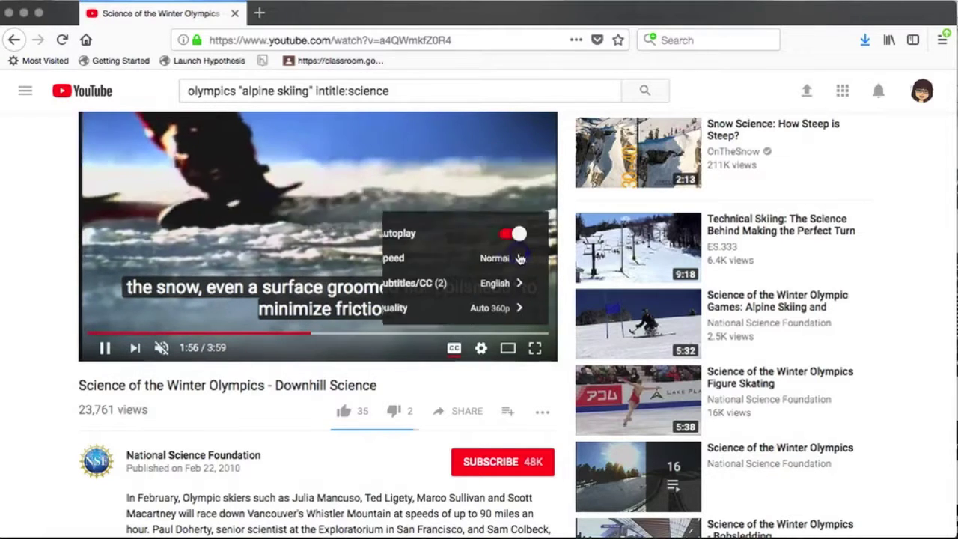
{"action": "left_click", "coordinate": [470, 314]}
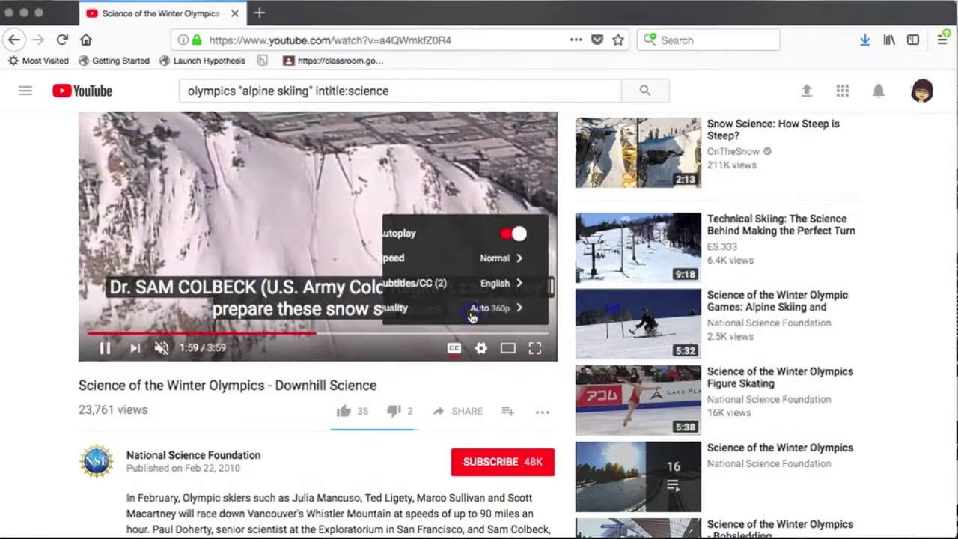
{"action": "left_click", "coordinate": [507, 274]}
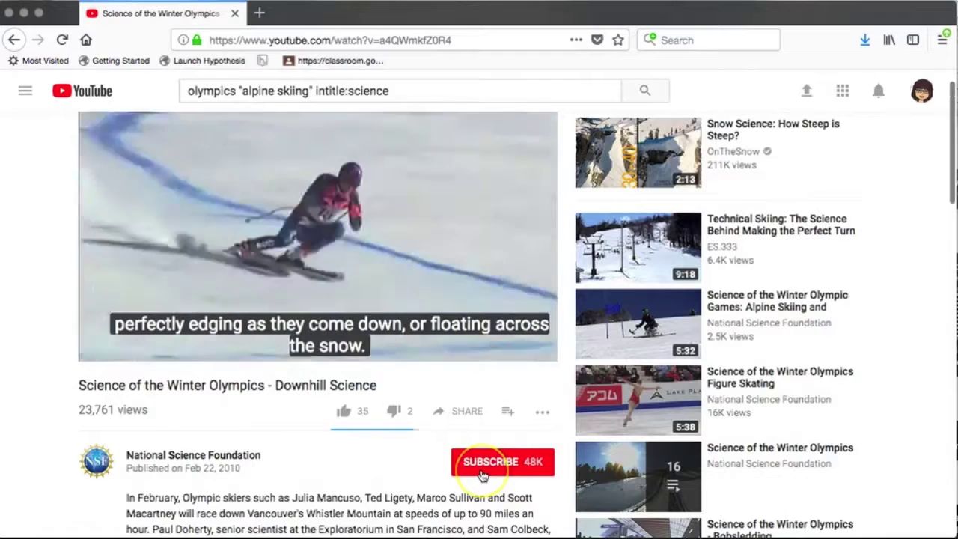
Open the video's transcript from the more-actions menu
{"action": "scroll", "coordinate": [483, 476], "scroll_direction": "down", "scroll_amount": 2}
{"action": "scroll", "coordinate": [483, 476], "scroll_direction": "down", "scroll_amount": 1}
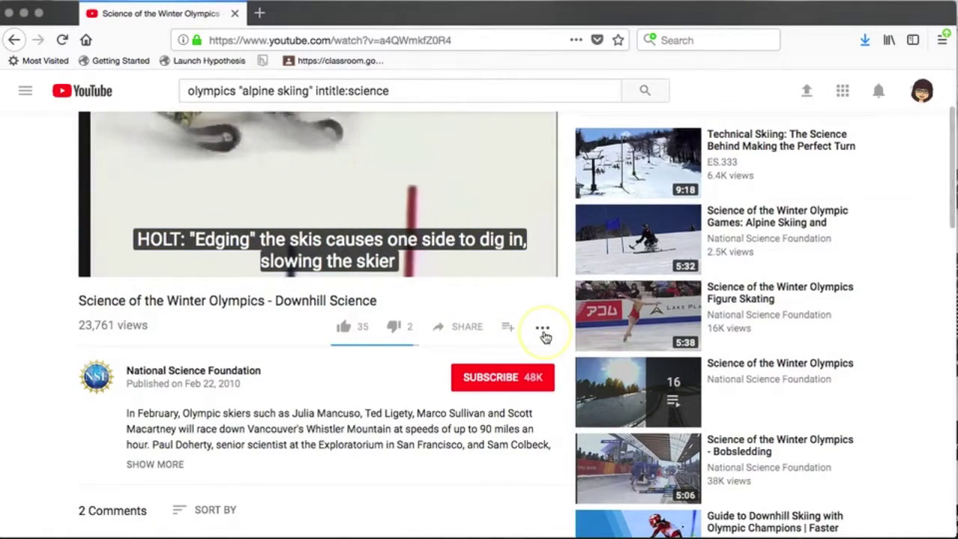
{"action": "left_click", "coordinate": [543, 334]}
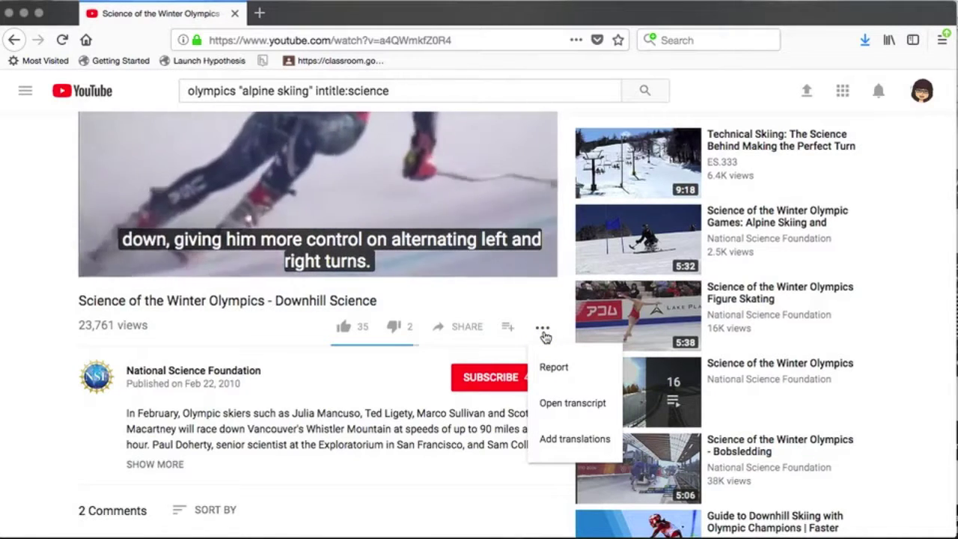
{"action": "left_click", "coordinate": [553, 370]}
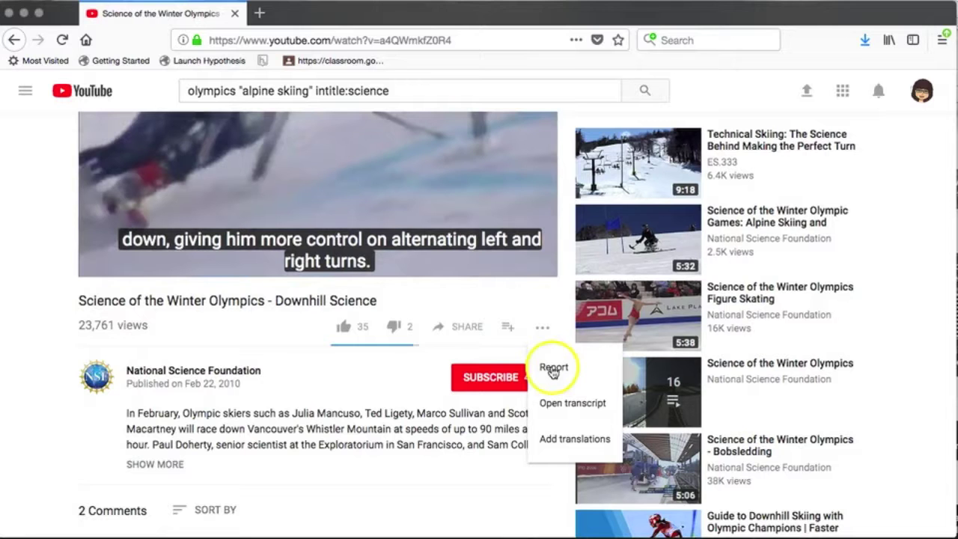
{"action": "left_click", "coordinate": [566, 408]}
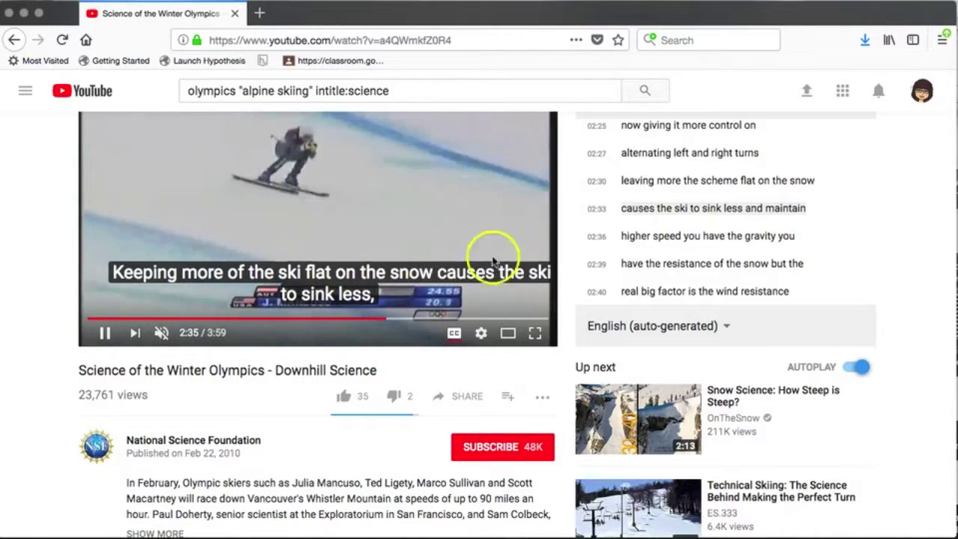
Seek via the pick-a-path transcript line, then jump back to the 2:19 line
{"action": "scroll", "coordinate": [712, 231], "scroll_direction": "down", "scroll_amount": 4}
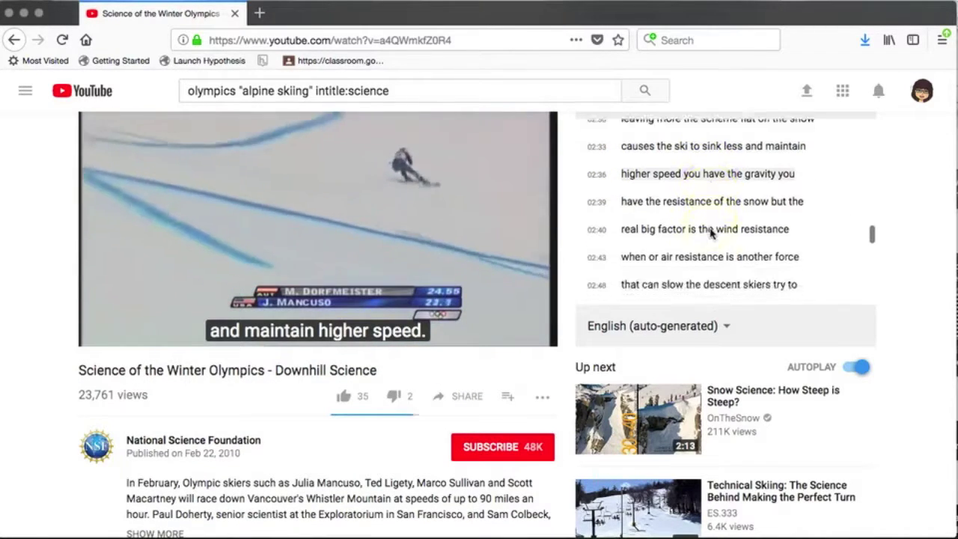
{"action": "scroll", "coordinate": [712, 234], "scroll_direction": "down", "scroll_amount": 4}
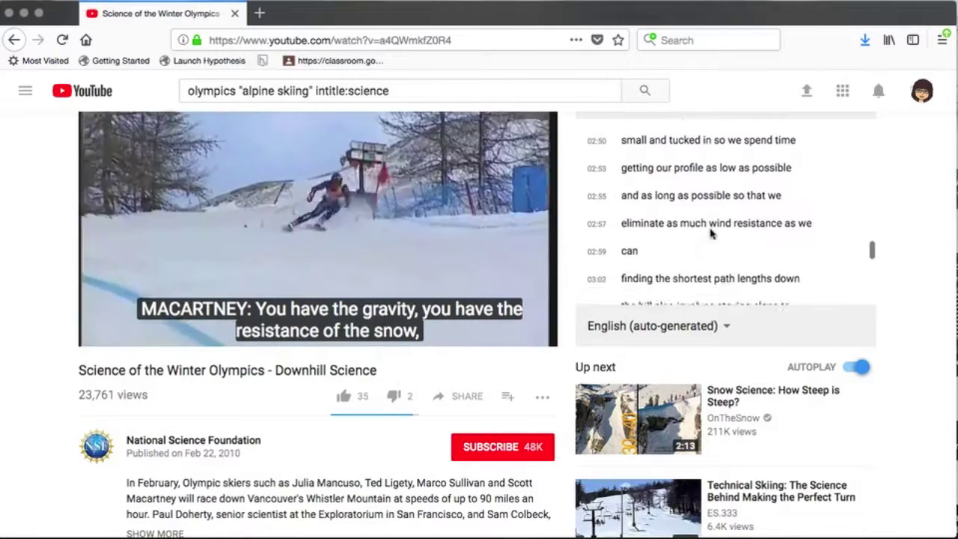
{"action": "scroll", "coordinate": [712, 234], "scroll_direction": "down", "scroll_amount": 1}
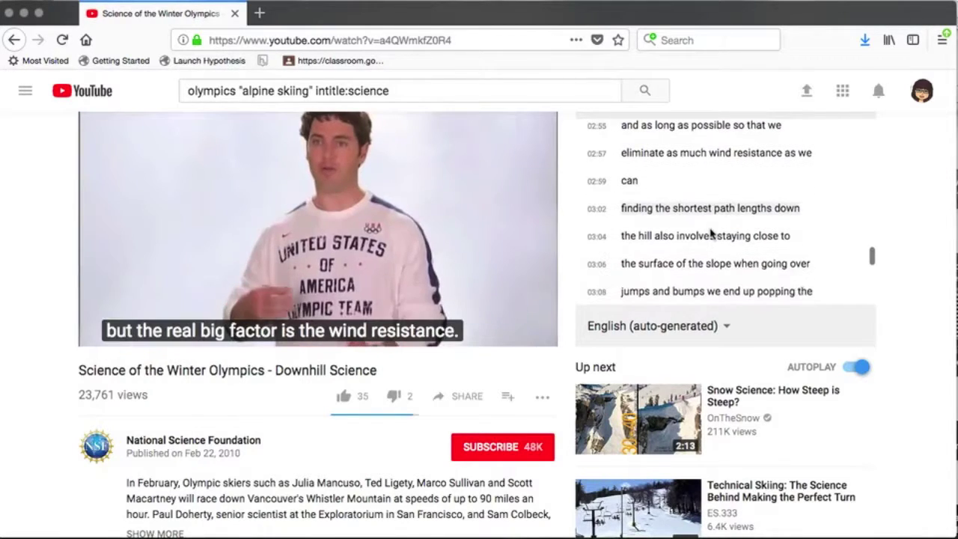
{"action": "scroll", "coordinate": [712, 234], "scroll_direction": "down", "scroll_amount": 2}
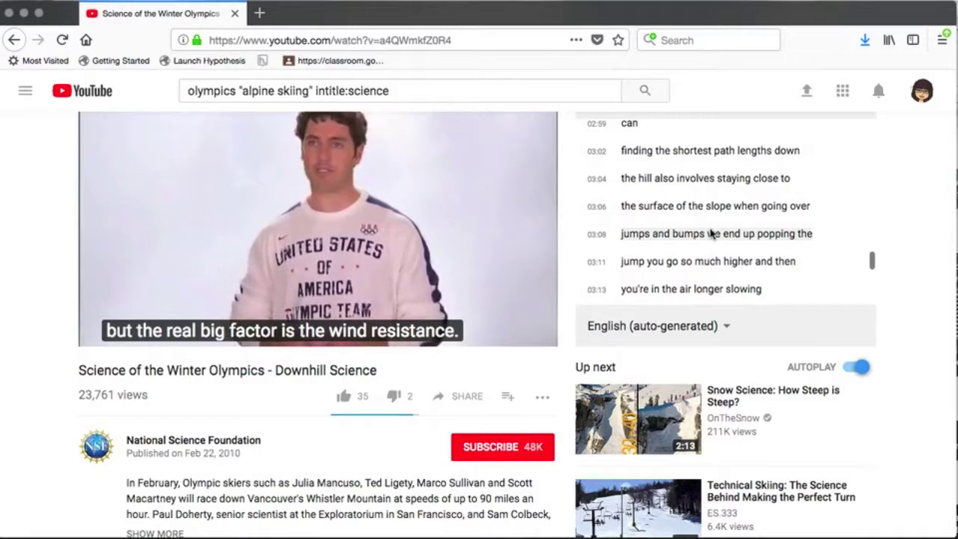
{"action": "scroll", "coordinate": [712, 233], "scroll_direction": "down", "scroll_amount": 3}
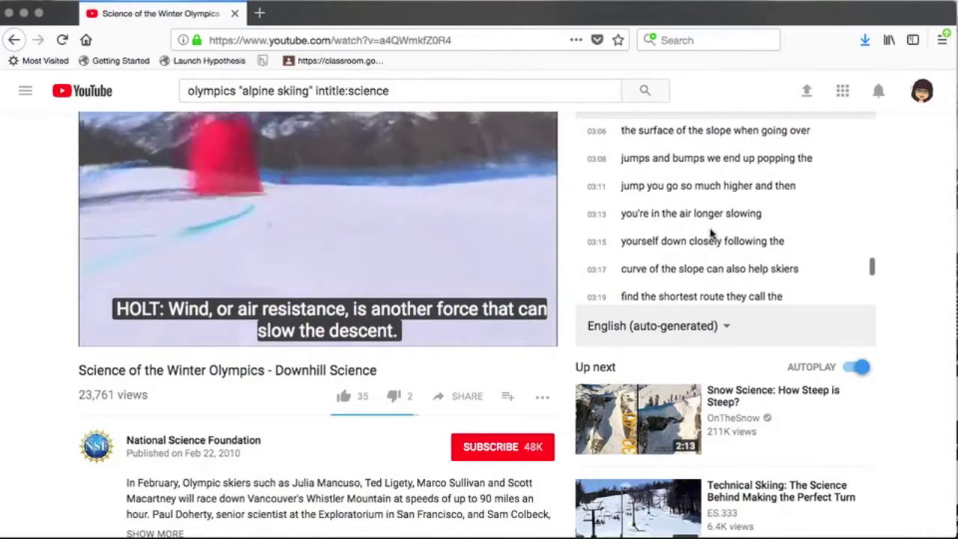
{"action": "scroll", "coordinate": [712, 233], "scroll_direction": "down", "scroll_amount": 4}
{"action": "left_click", "coordinate": [704, 273]}
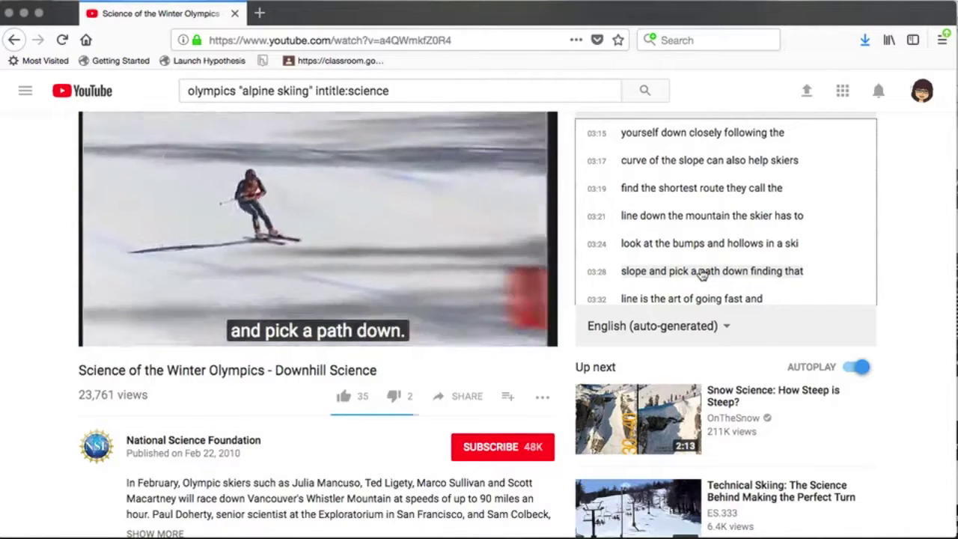
{"action": "left_click", "coordinate": [400, 253]}
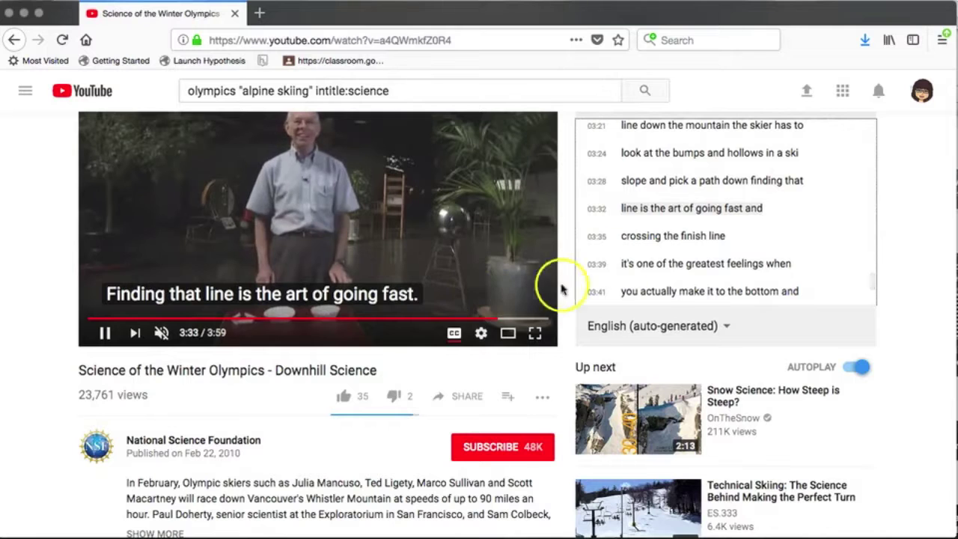
{"action": "scroll", "coordinate": [674, 172], "scroll_direction": "up", "scroll_amount": 10}
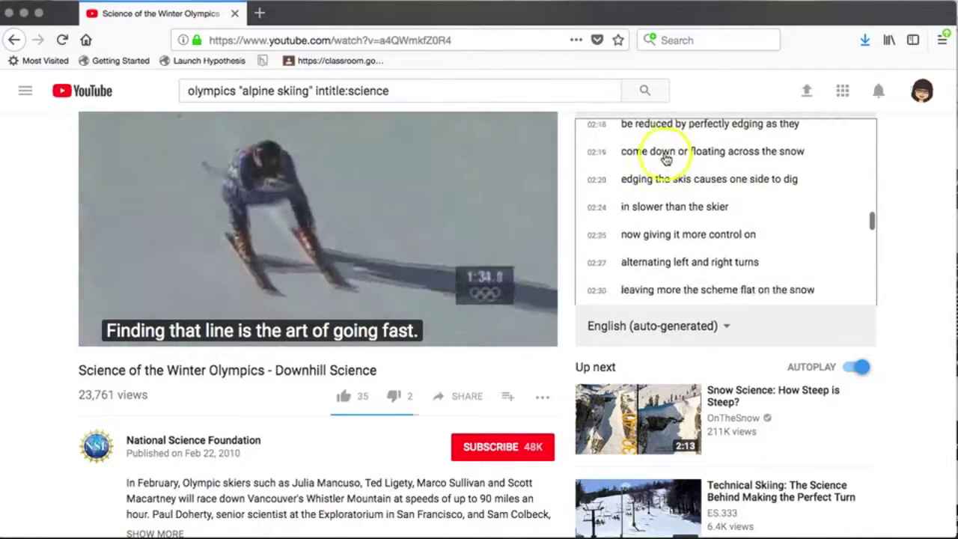
{"action": "left_click", "coordinate": [665, 154]}
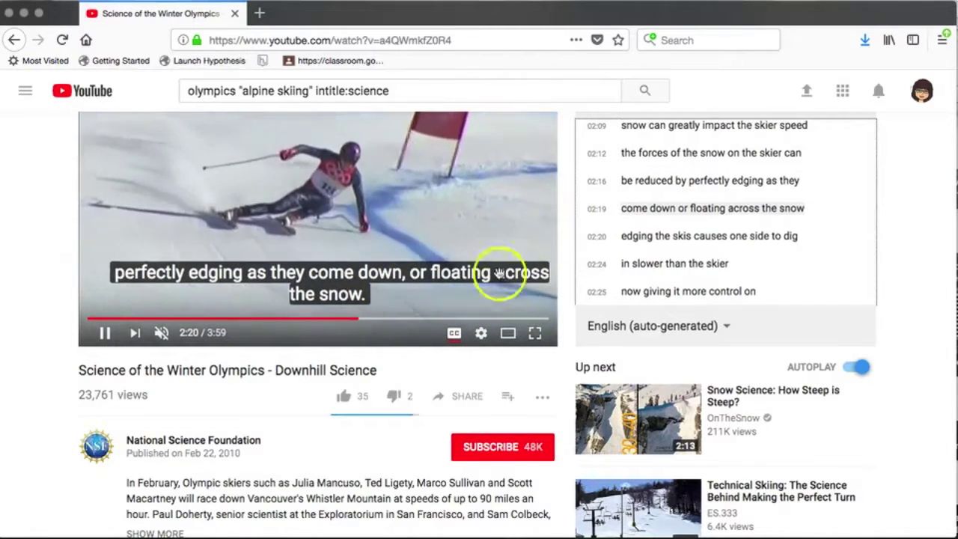
Keep the auto-generated English transcript language and reopen the transcript
{"action": "left_click", "coordinate": [679, 326]}
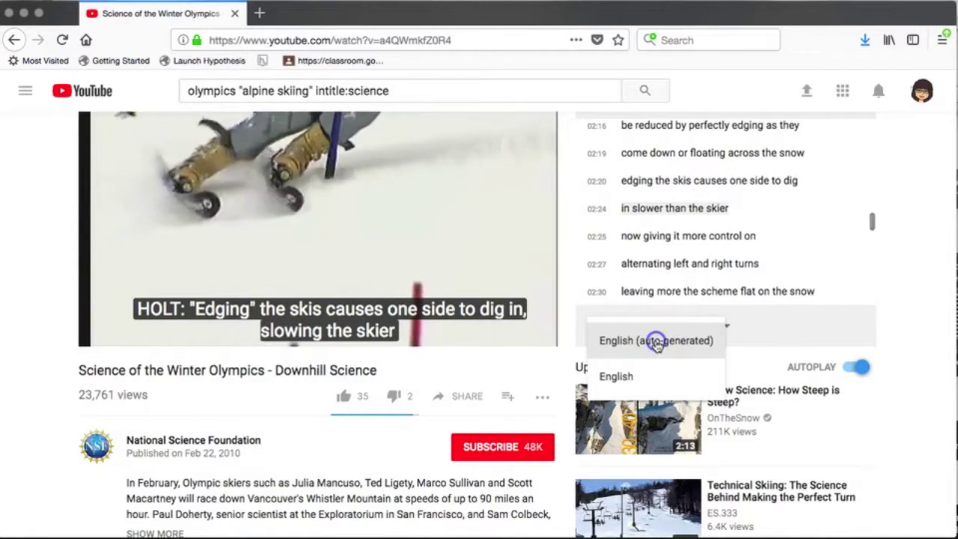
{"action": "left_click", "coordinate": [711, 341]}
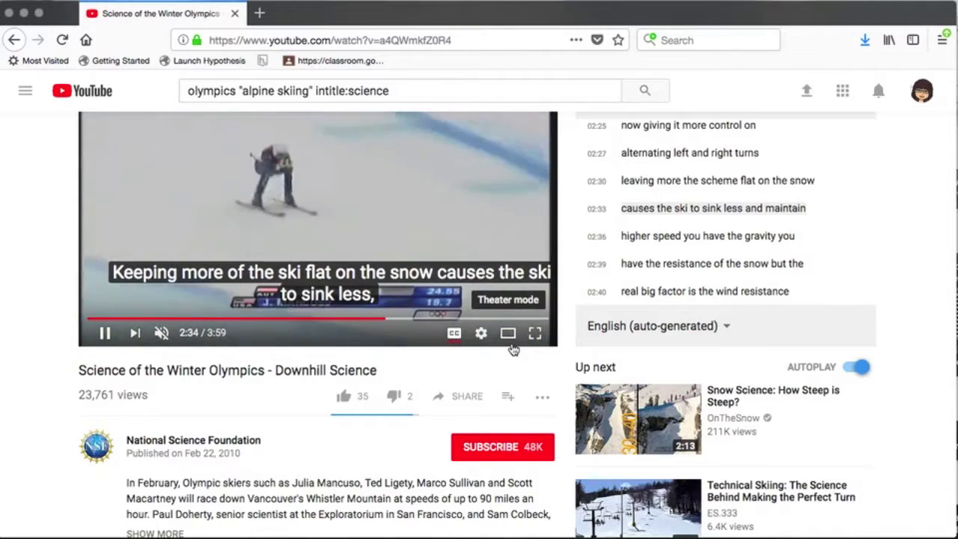
{"action": "left_click", "coordinate": [546, 398]}
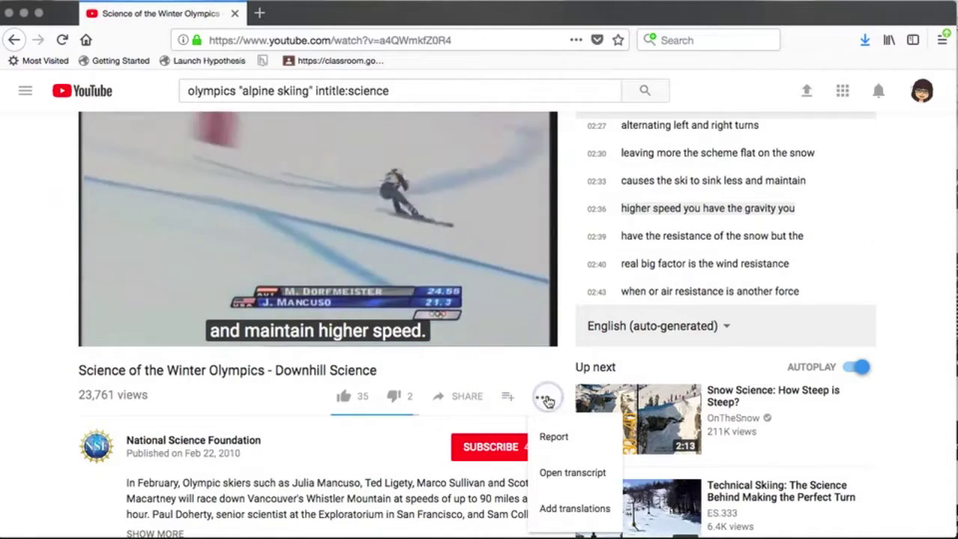
{"action": "left_click", "coordinate": [563, 473]}
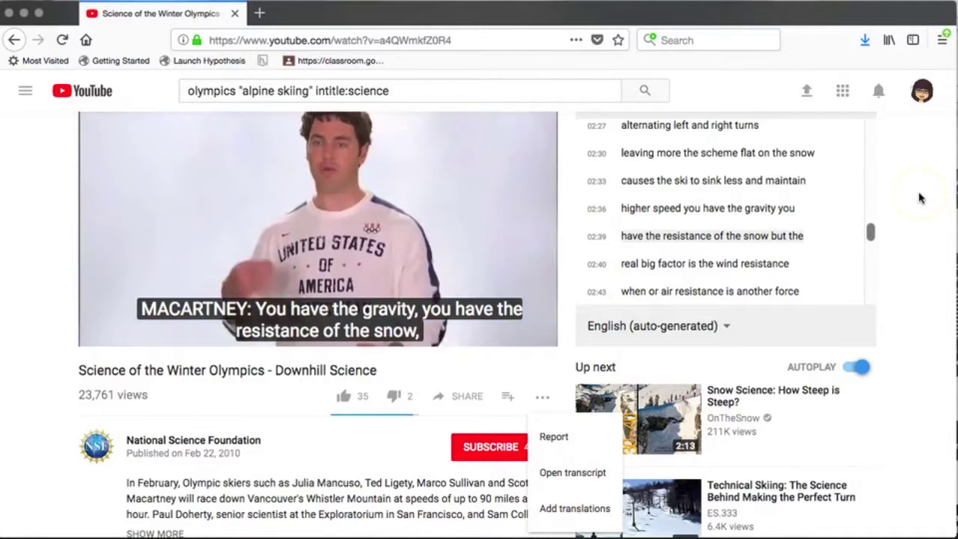
{"action": "scroll", "coordinate": [921, 198], "scroll_direction": "up", "scroll_amount": 1}
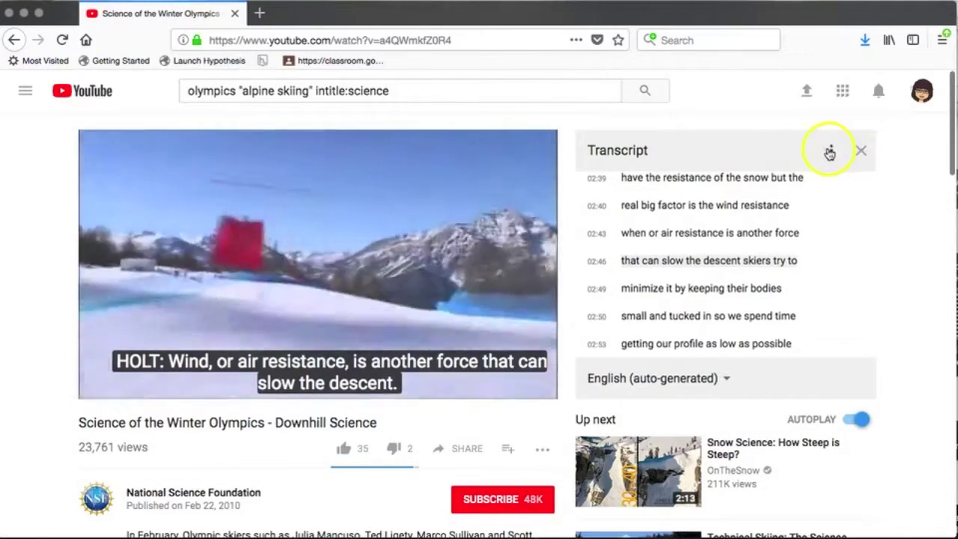
Toggle transcript timestamps off and back on, then close the transcript panel
{"action": "left_click", "coordinate": [830, 151]}
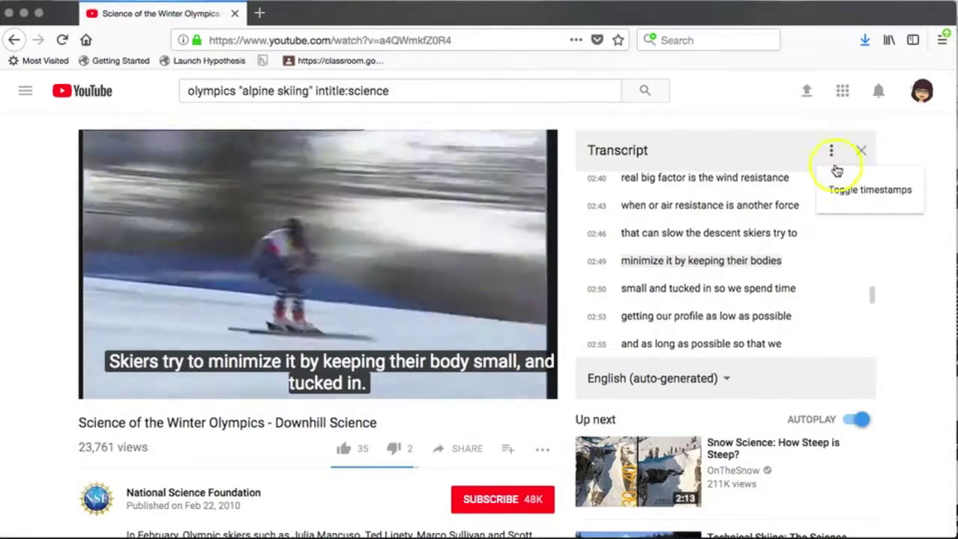
{"action": "left_click", "coordinate": [851, 191]}
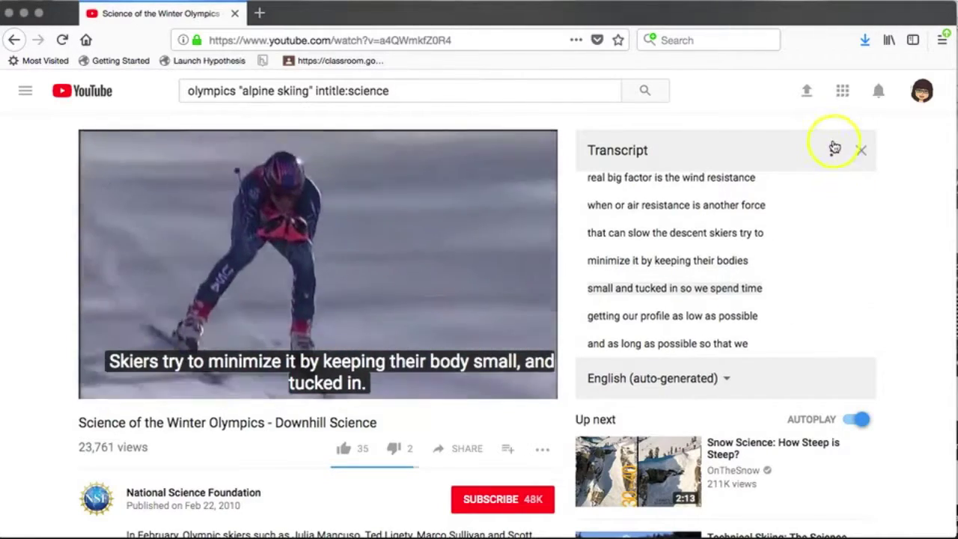
{"action": "left_click", "coordinate": [831, 150]}
{"action": "left_click", "coordinate": [852, 193]}
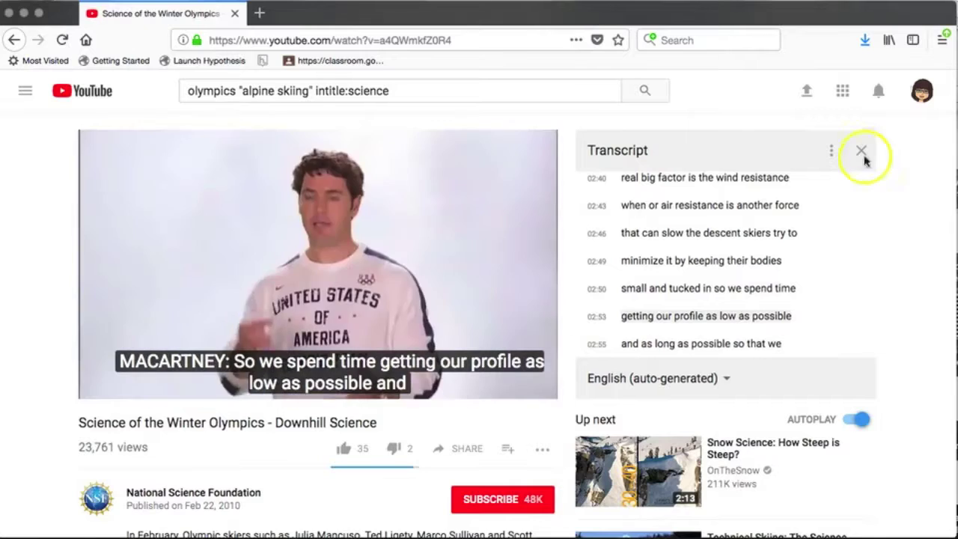
{"action": "left_click", "coordinate": [861, 151]}
{"action": "scroll", "coordinate": [442, 286], "scroll_direction": "down", "scroll_amount": 3}
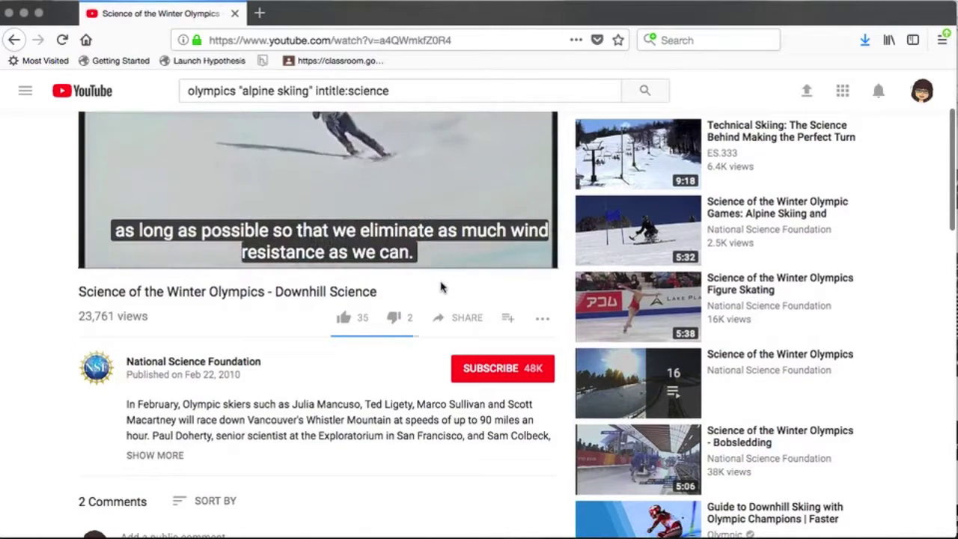
Open the Share dialog and make the link start at 3:11
{"action": "left_click", "coordinate": [459, 324]}
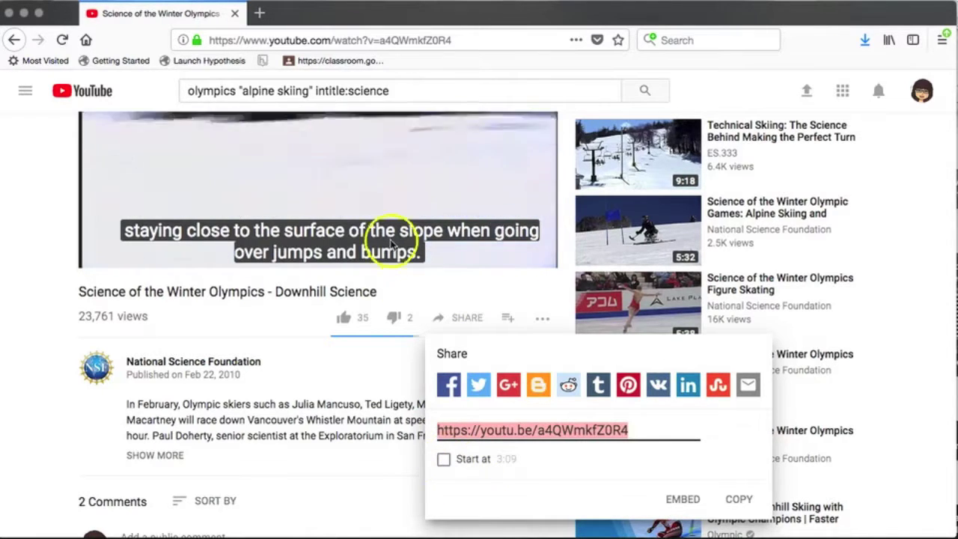
{"action": "left_click", "coordinate": [346, 156]}
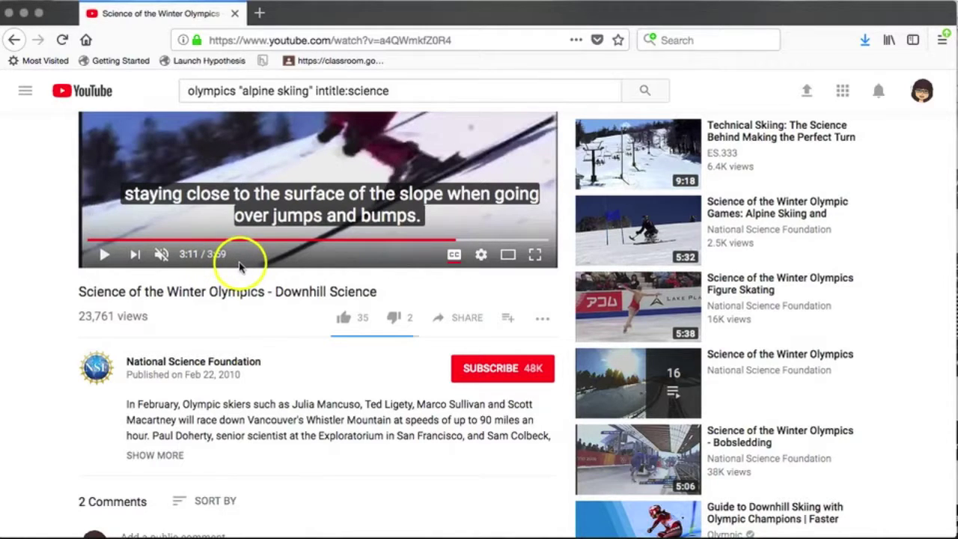
{"action": "left_click", "coordinate": [457, 318]}
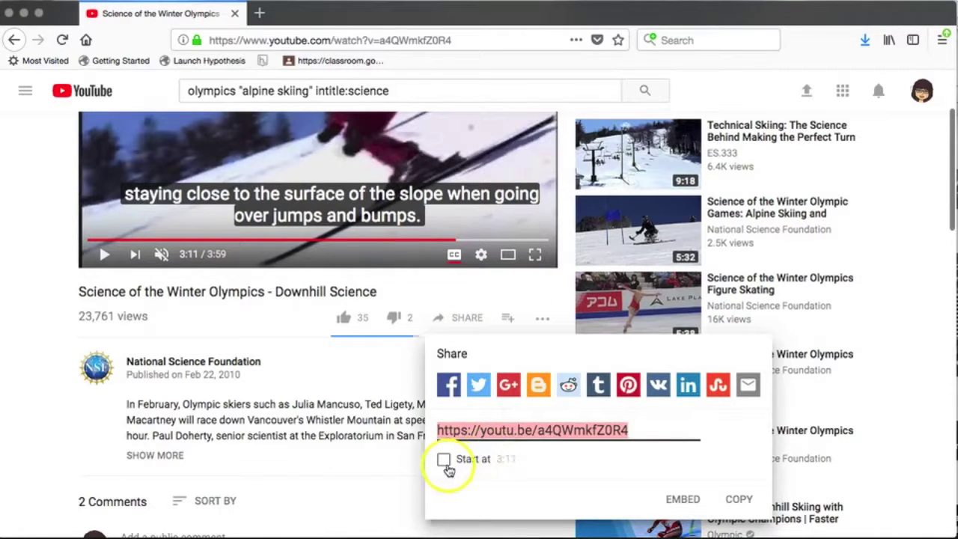
{"action": "left_click", "coordinate": [443, 460]}
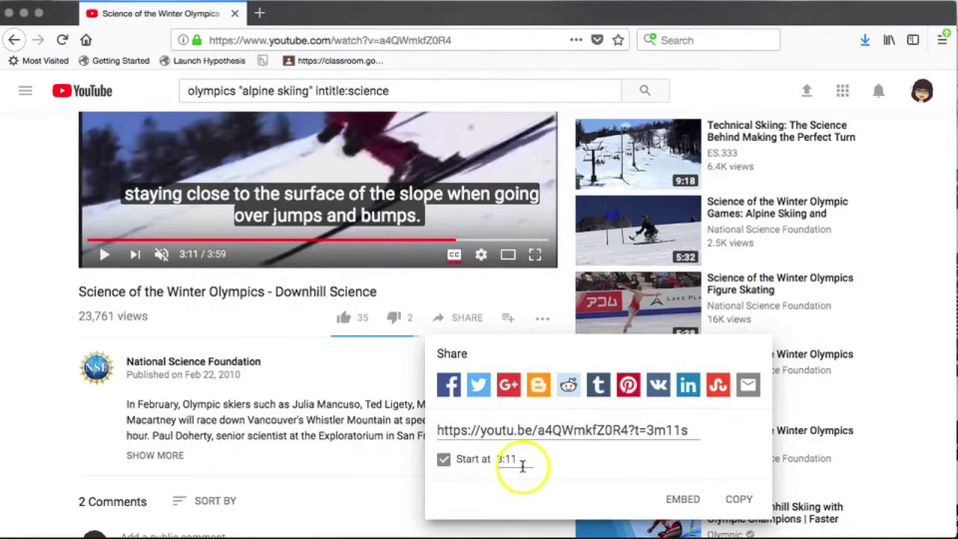
Copy the timestamped share link and open a new browser tab
{"action": "left_click", "coordinate": [547, 430]}
{"action": "right_click", "coordinate": [547, 430]}
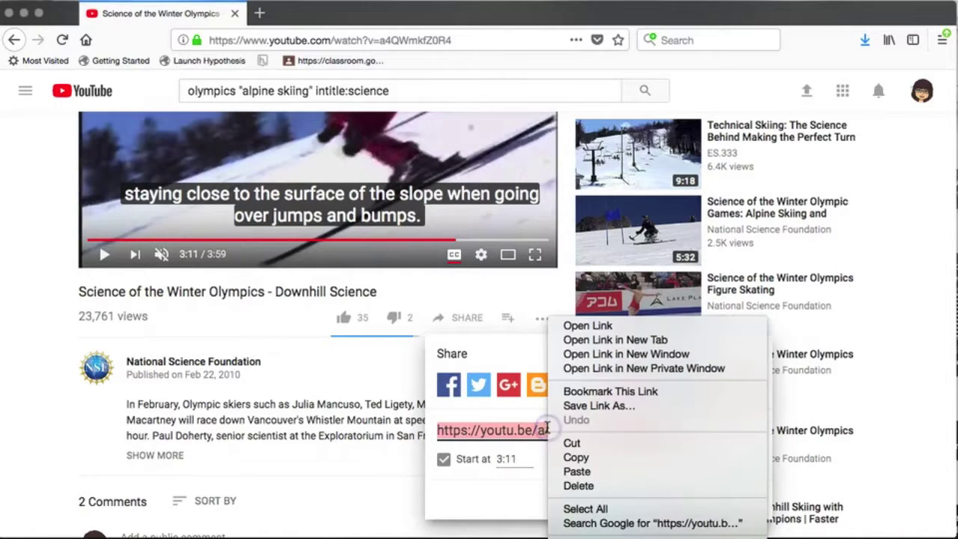
{"action": "left_click", "coordinate": [586, 457]}
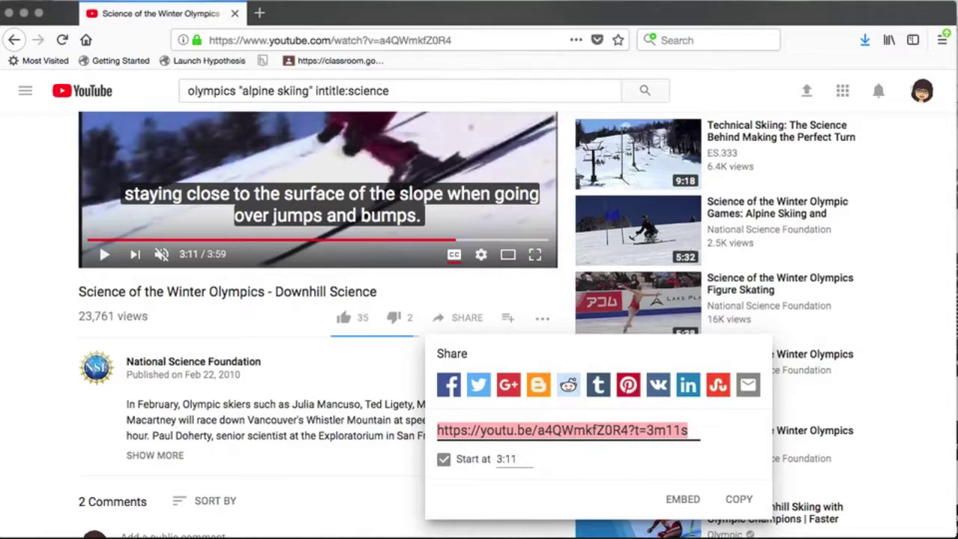
{"action": "left_click", "coordinate": [259, 13]}
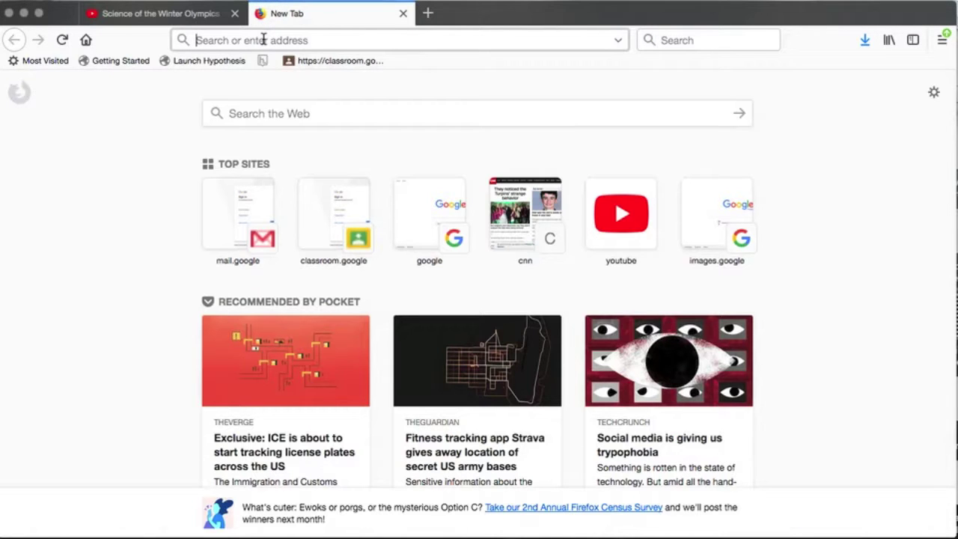
Paste the 3:11 share link into the new tab's address bar and load it
{"action": "key", "text": "super+v"}
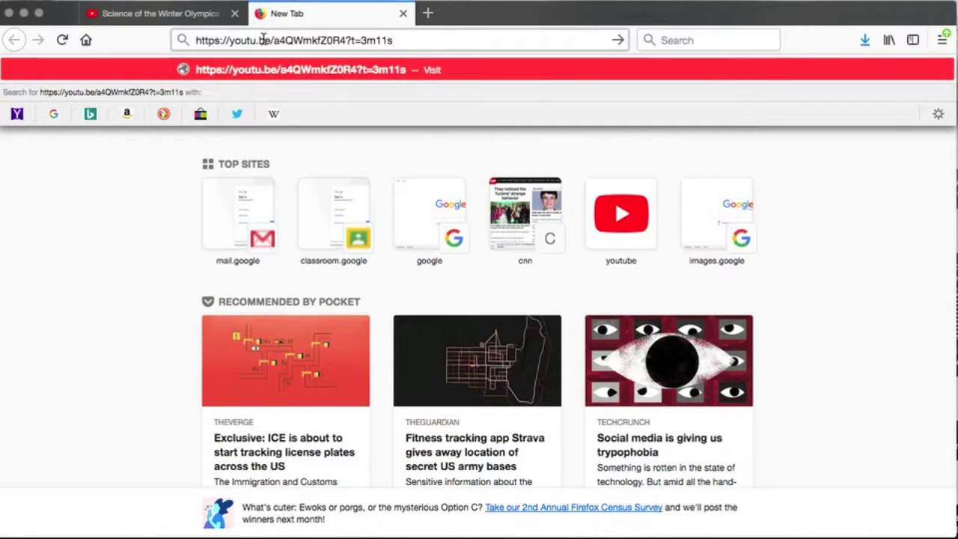
{"action": "key", "text": "Return"}
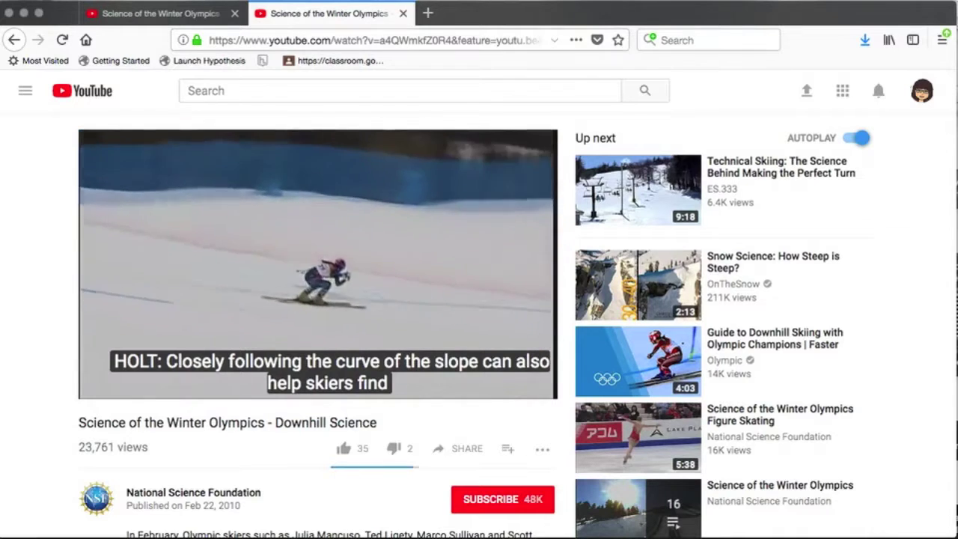
Pause the video in the new tab and close that tab
{"action": "left_click", "coordinate": [312, 256]}
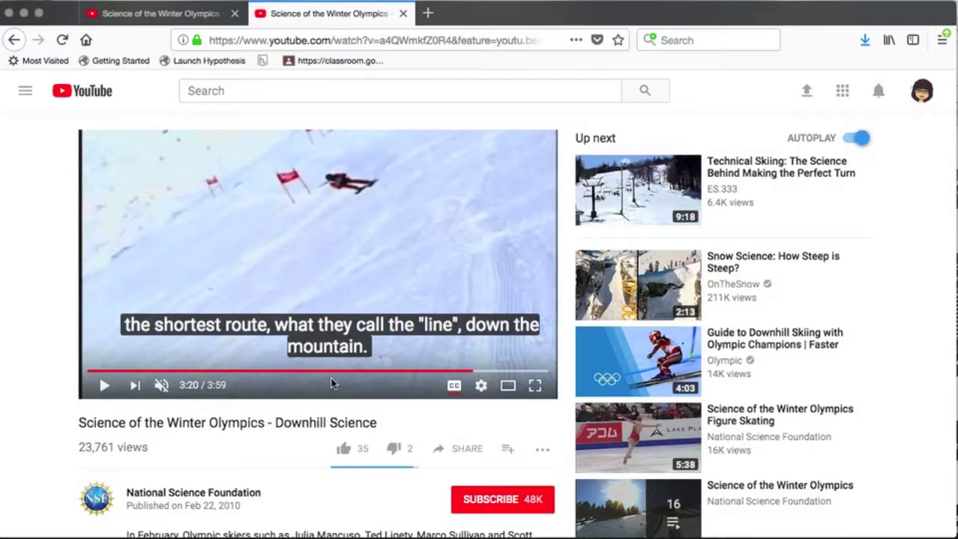
{"action": "left_click", "coordinate": [403, 13]}
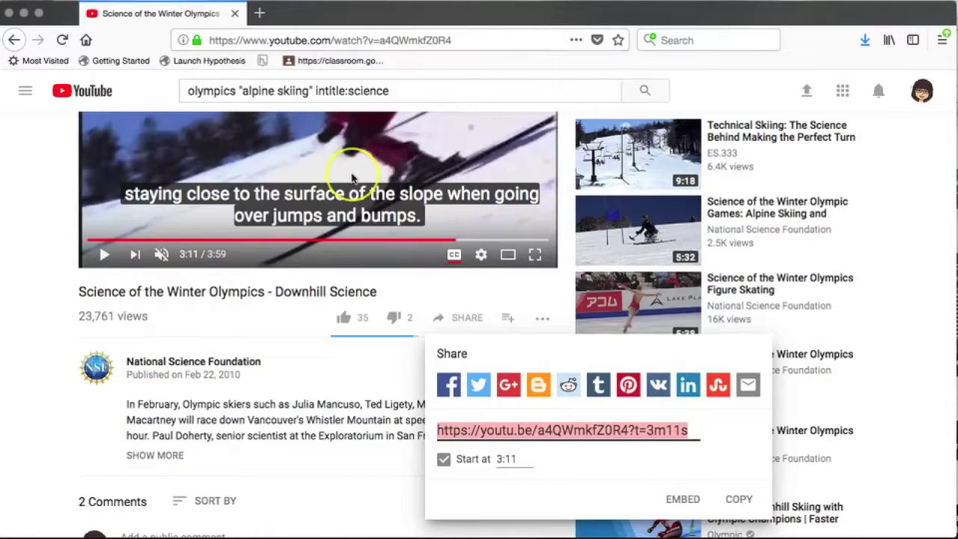